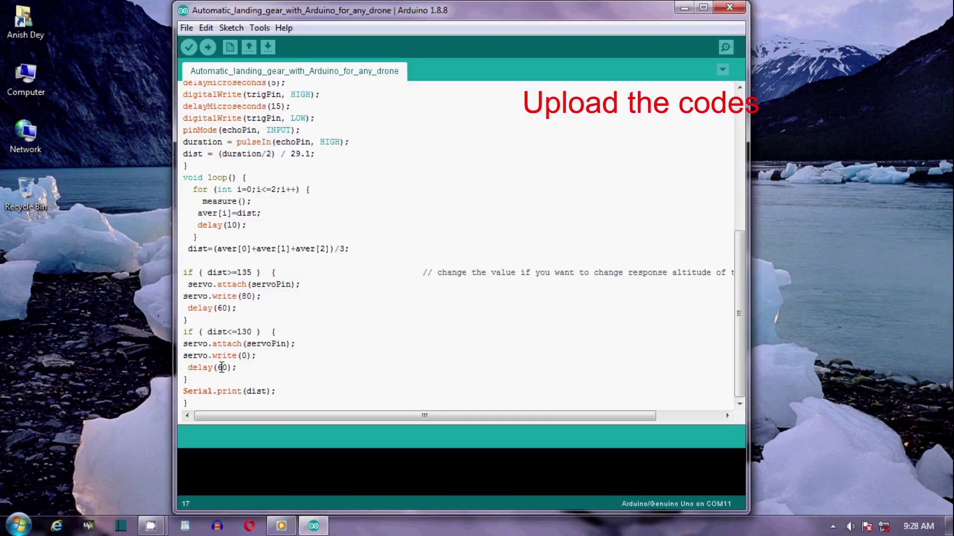
Upload the automatic landing gear sketch to the Arduino Uno on COM11.
click(202, 52)
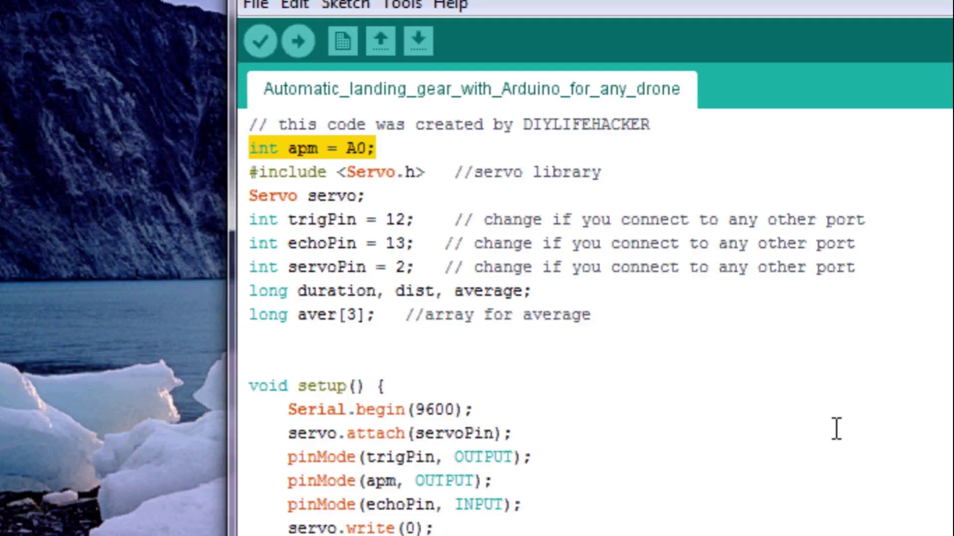
Deselect the text in the modified sketch before re-uploading it.
click(374, 251)
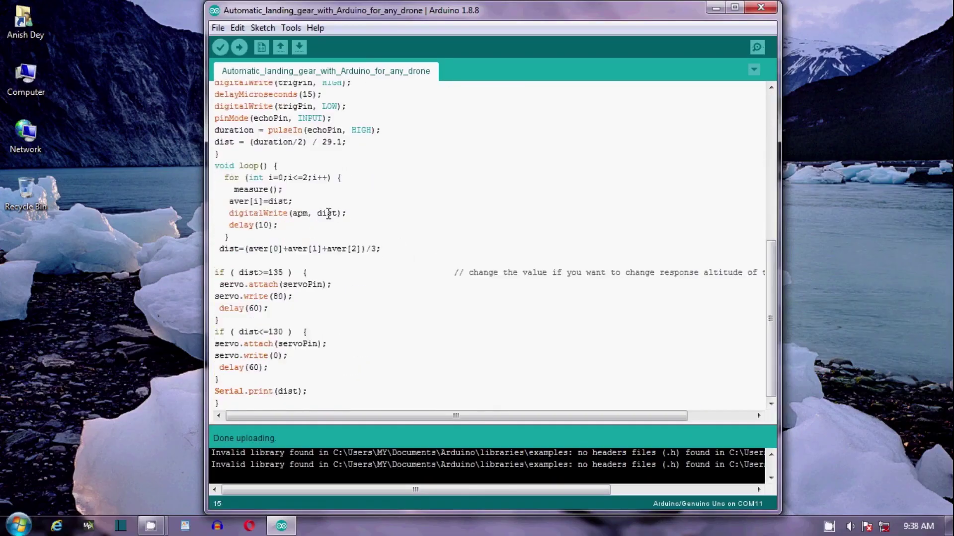